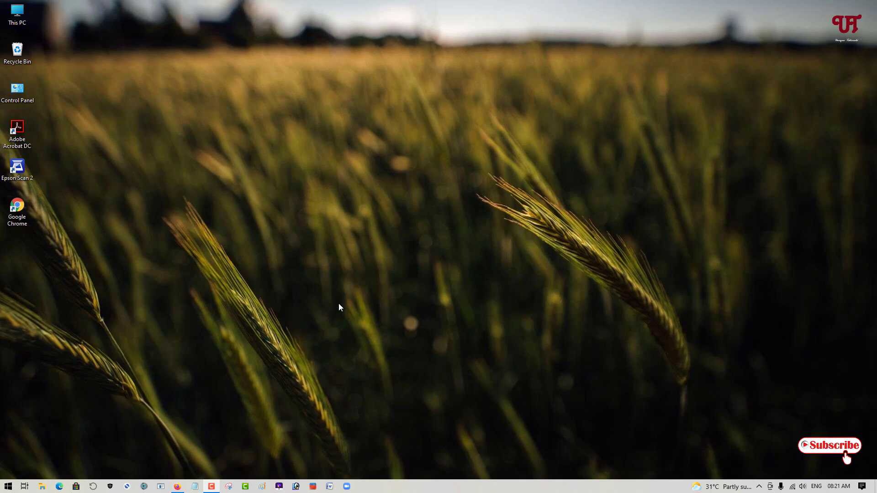
- Open the 'UCheck Software Updater | Patch your Programs • Adlice' result from the Google search in Firefox
{"action": "left_click", "coordinate": [176, 488]}
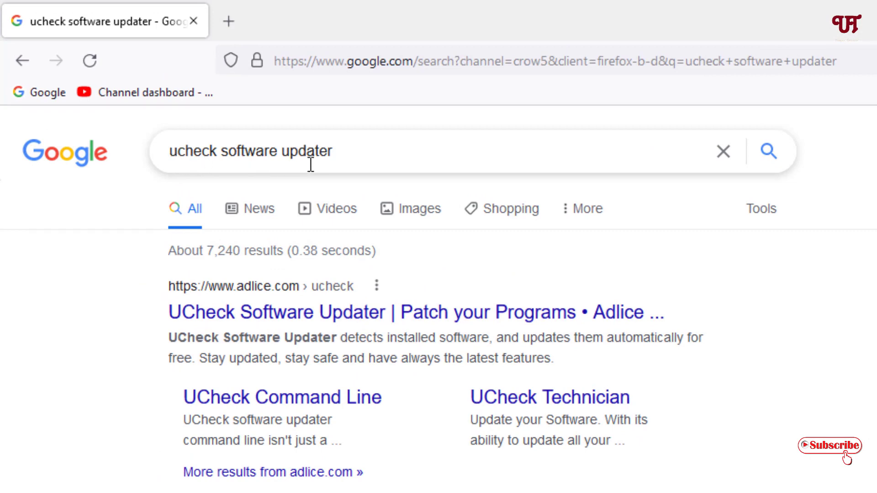
{"action": "left_click", "coordinate": [208, 315]}
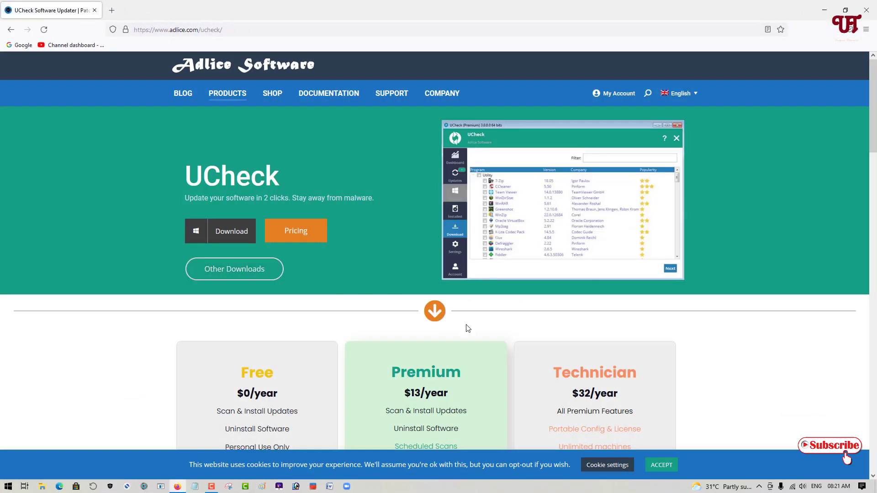
- Accept cookies, save UCheck_setup.exe, show it in the Downloads folder, and close Firefox
{"action": "left_click", "coordinate": [661, 465]}
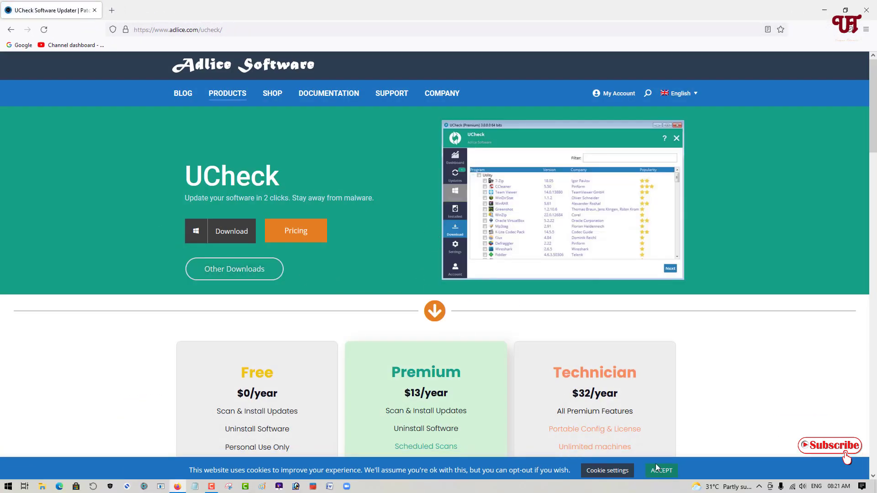
{"action": "left_click", "coordinate": [220, 238]}
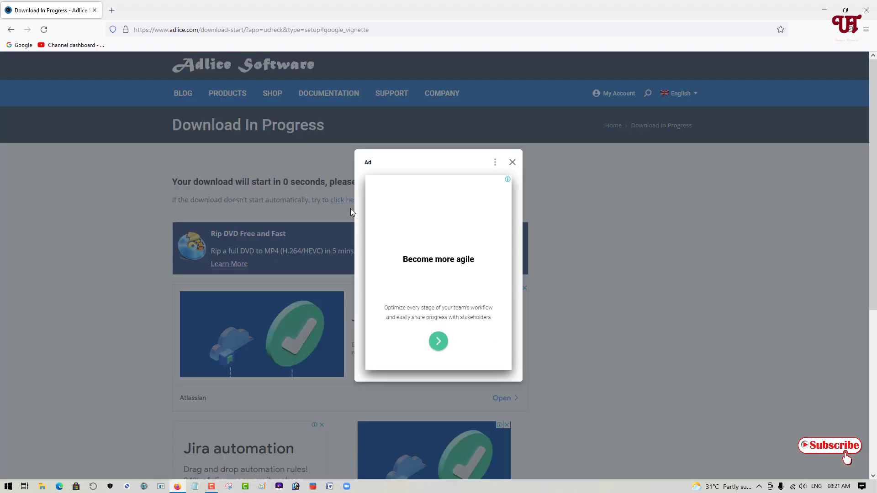
{"action": "left_click", "coordinate": [512, 163]}
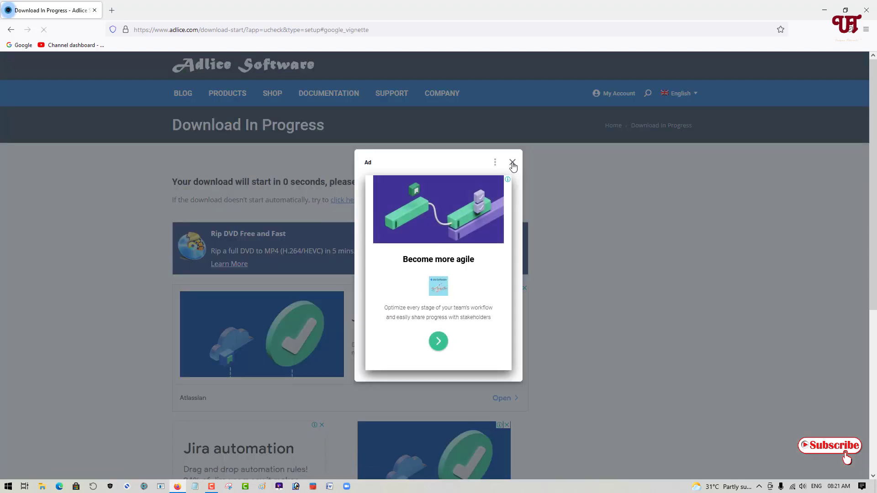
{"action": "left_click", "coordinate": [474, 243]}
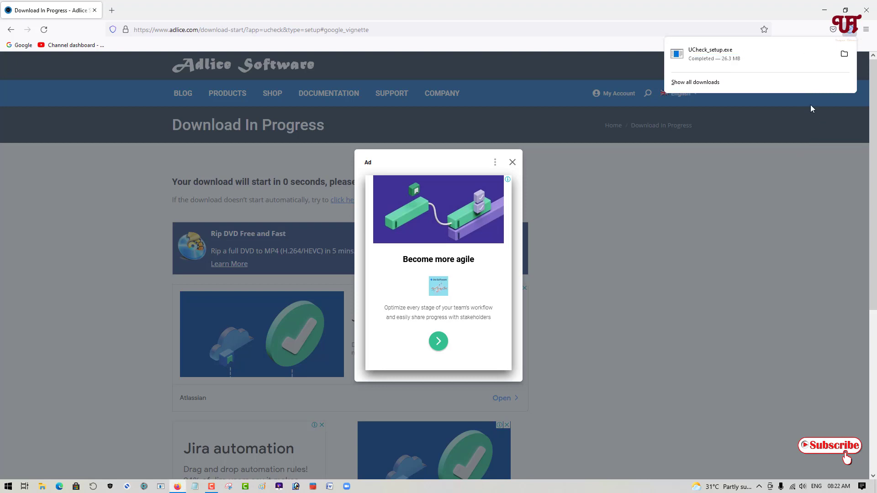
{"action": "left_click", "coordinate": [848, 60]}
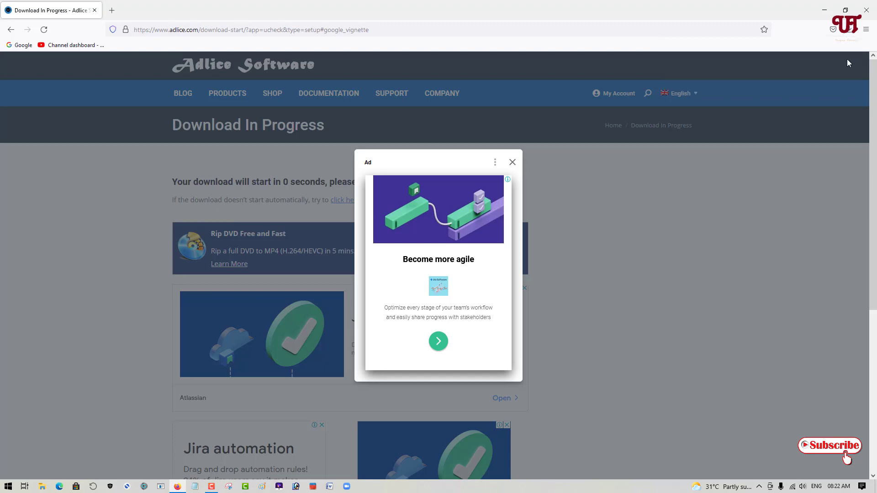
{"action": "left_click", "coordinate": [867, 13]}
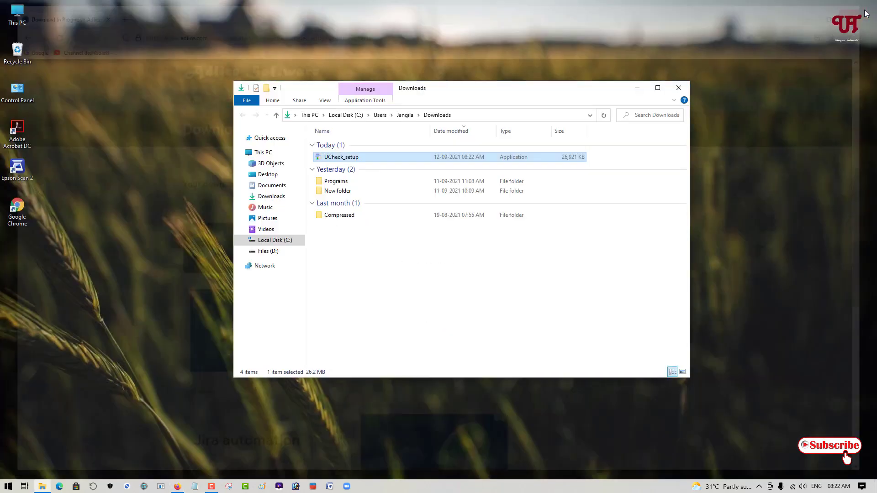
- Run UCheck_setup.exe from Downloads, confirming the Adlice security warning
{"action": "double_click", "coordinate": [328, 158]}
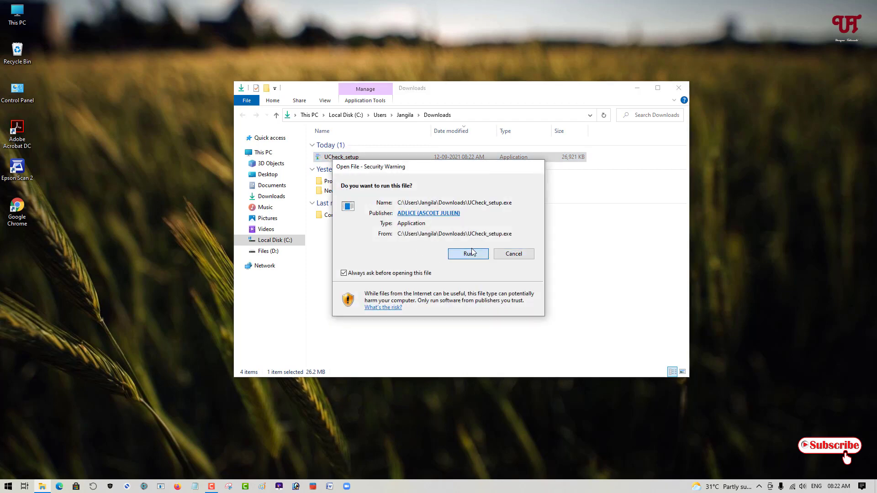
{"action": "left_click", "coordinate": [469, 253]}
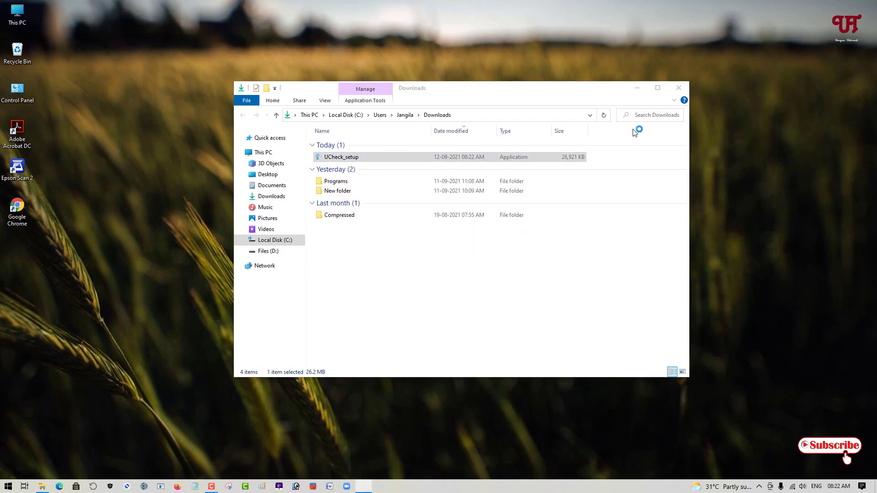
- Install UCheck in English with default Start Menu folder and a desktop shortcut, then launch it
{"action": "left_click", "coordinate": [679, 87]}
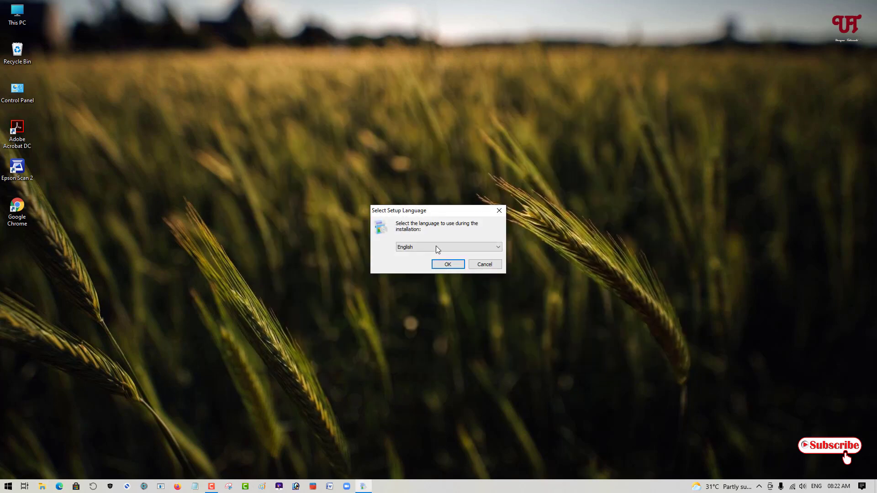
{"action": "left_click", "coordinate": [447, 265]}
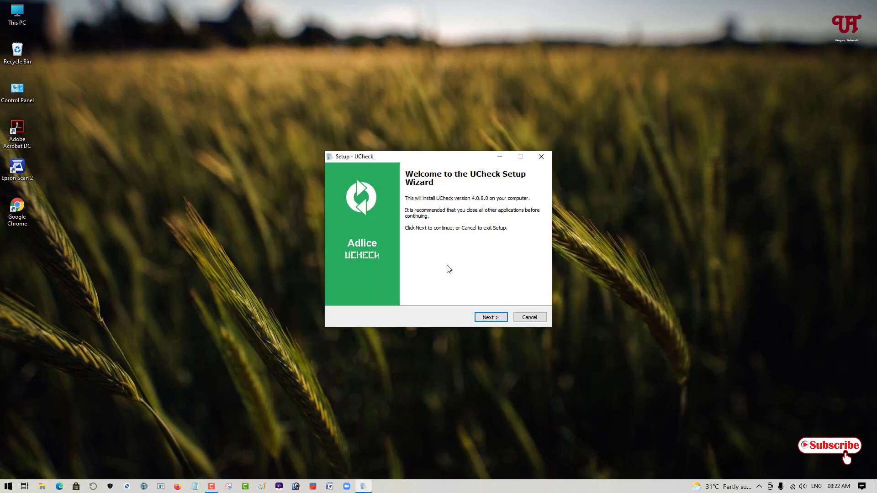
{"action": "left_click", "coordinate": [491, 319]}
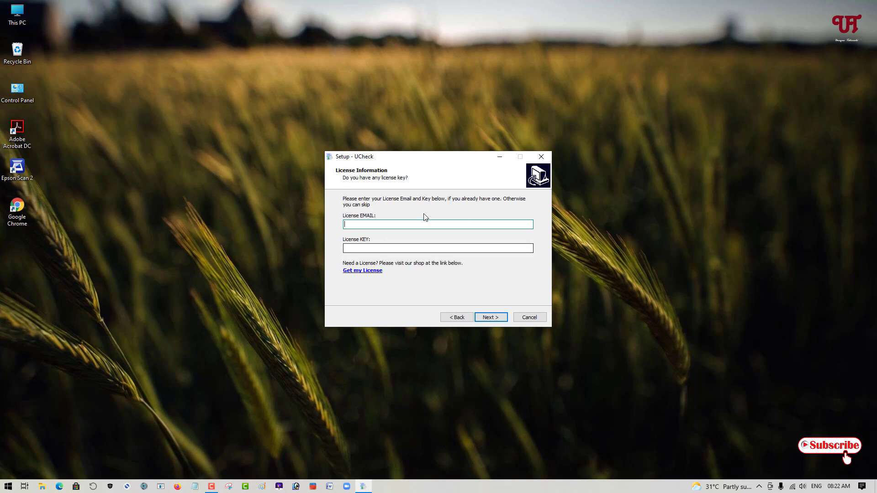
{"action": "left_click", "coordinate": [496, 322]}
{"action": "left_click", "coordinate": [495, 319]}
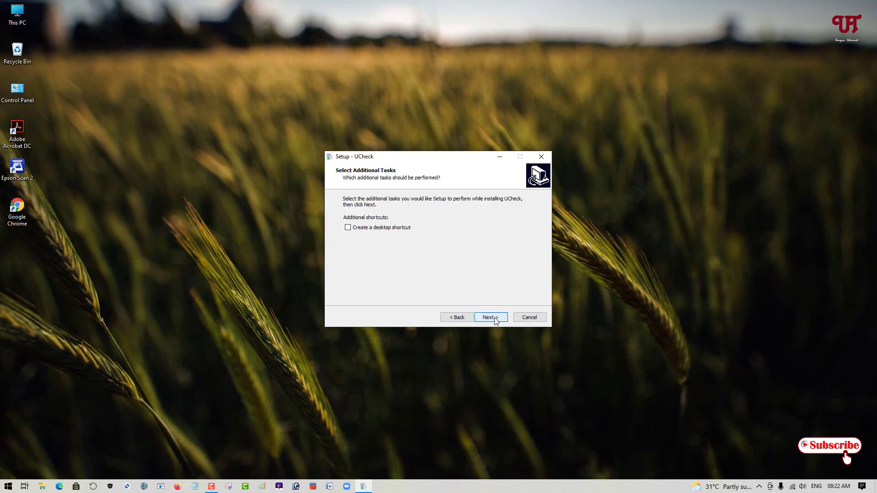
{"action": "left_click", "coordinate": [384, 231]}
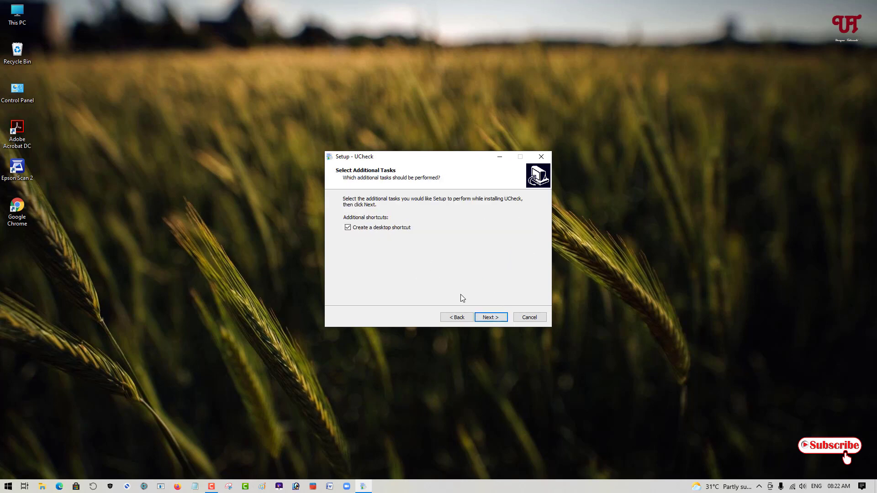
{"action": "left_click", "coordinate": [490, 317]}
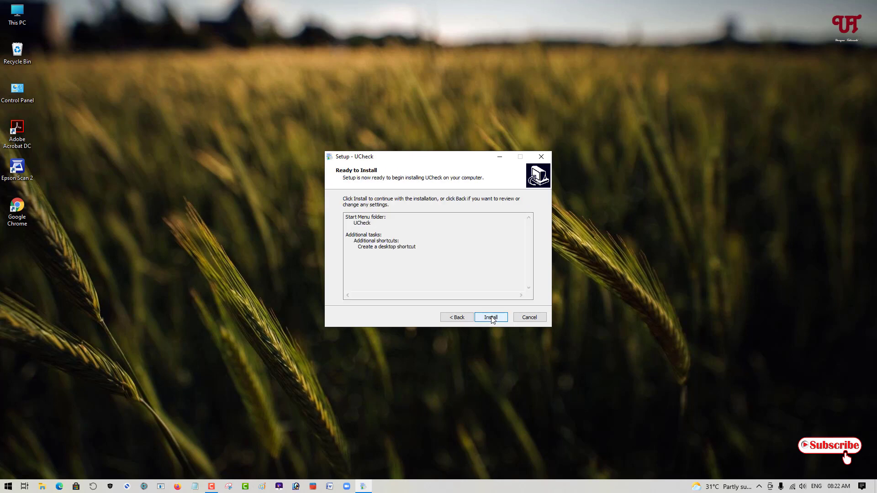
{"action": "left_click", "coordinate": [492, 318]}
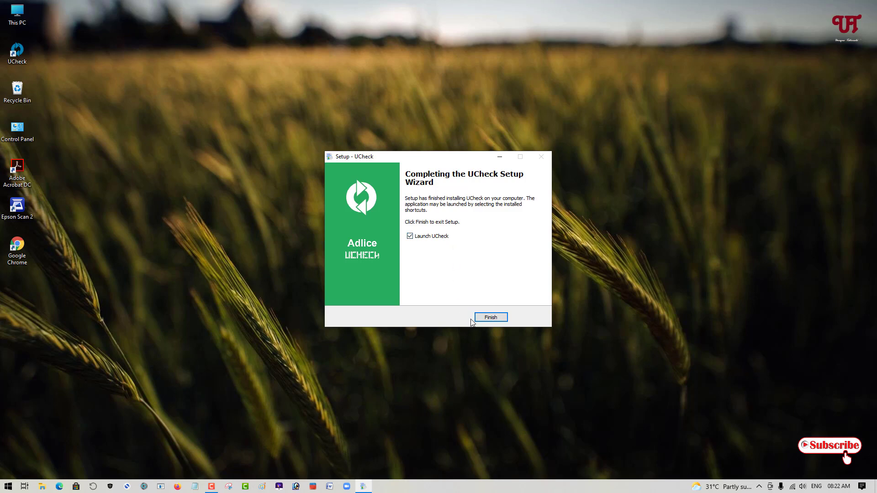
{"action": "left_click", "coordinate": [490, 320]}
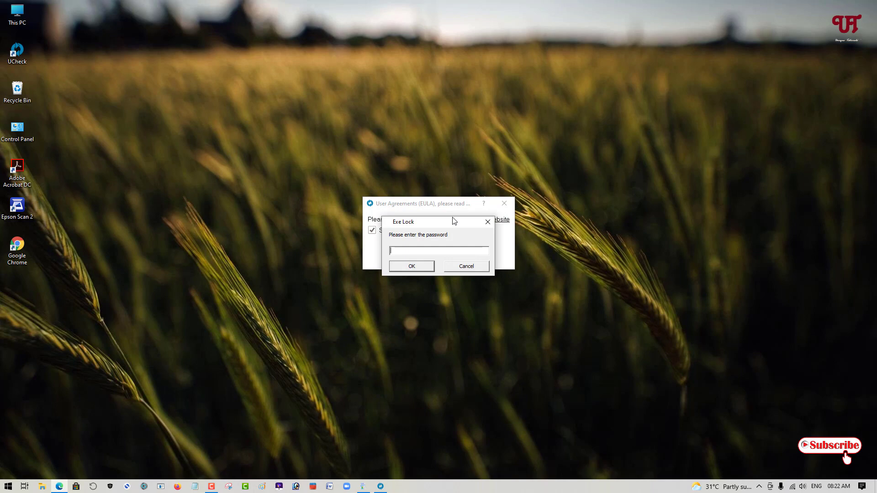
- Dismiss the Exe Lock prompt, accept the EULA, scan the PC, and view the three pending updates
{"action": "left_click", "coordinate": [488, 222]}
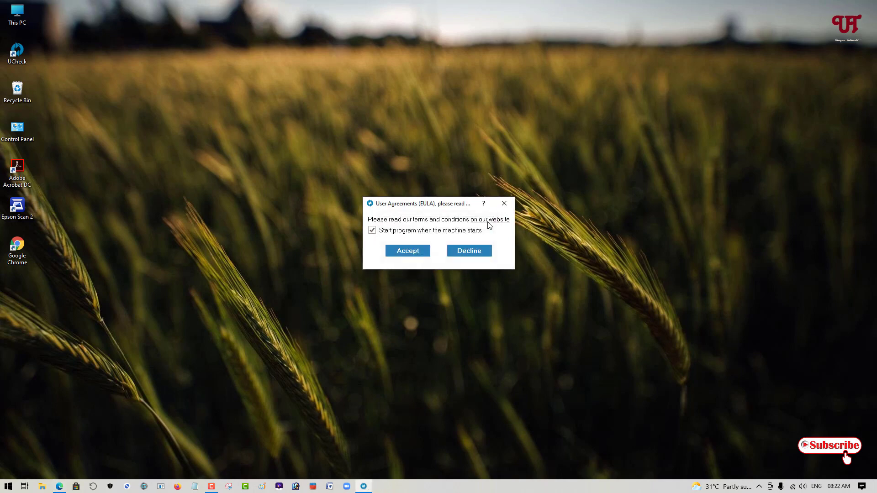
{"action": "left_click", "coordinate": [404, 252]}
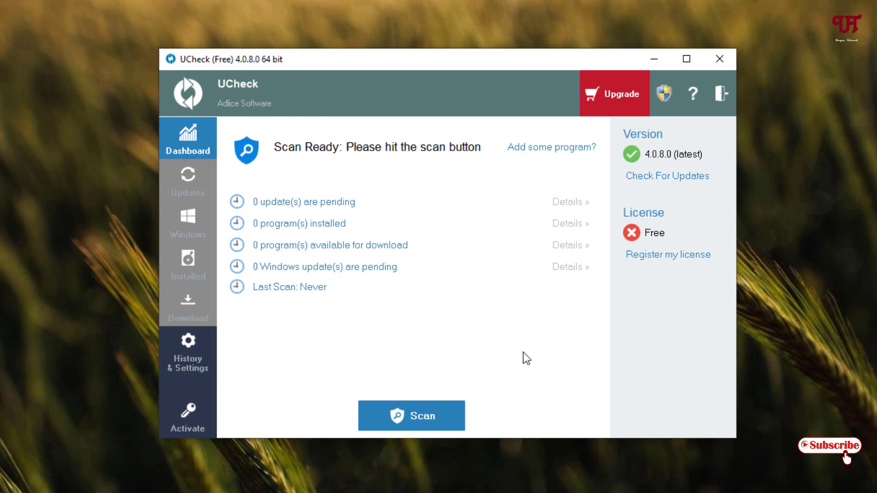
{"action": "left_click", "coordinate": [428, 422]}
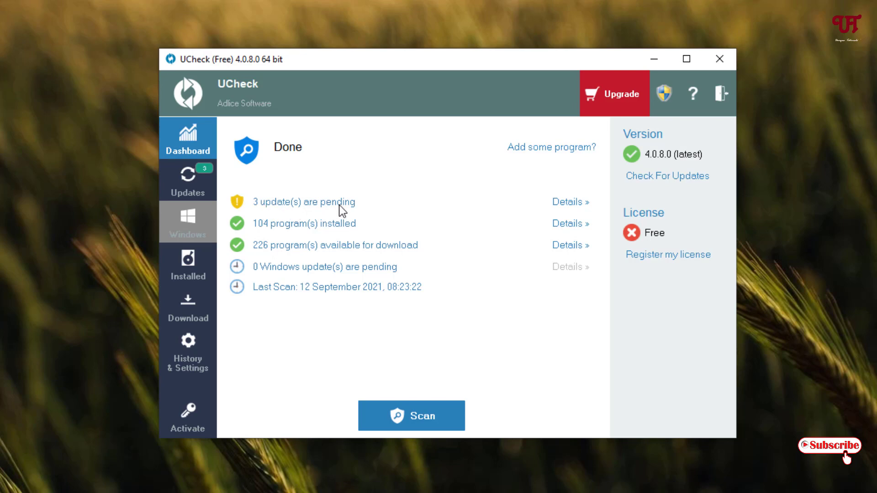
{"action": "left_click", "coordinate": [184, 192]}
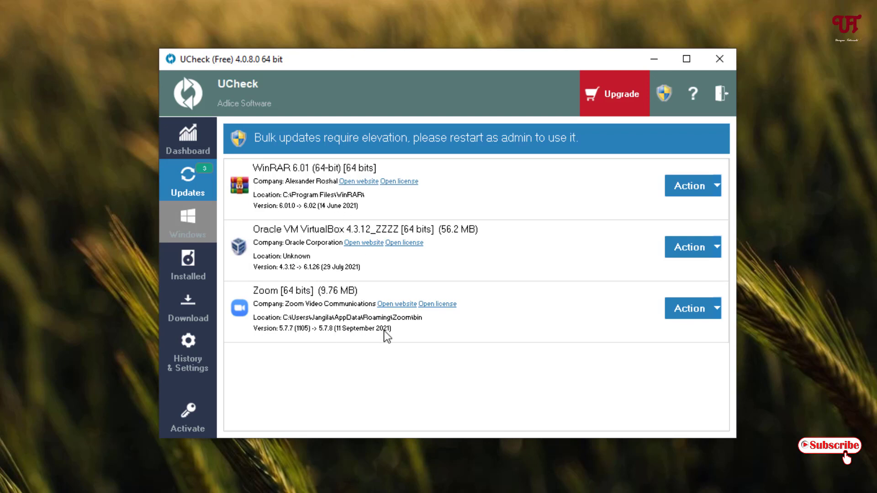
- Download the WinRAR 6.02 update from its Action dropdown
{"action": "left_click", "coordinate": [717, 185]}
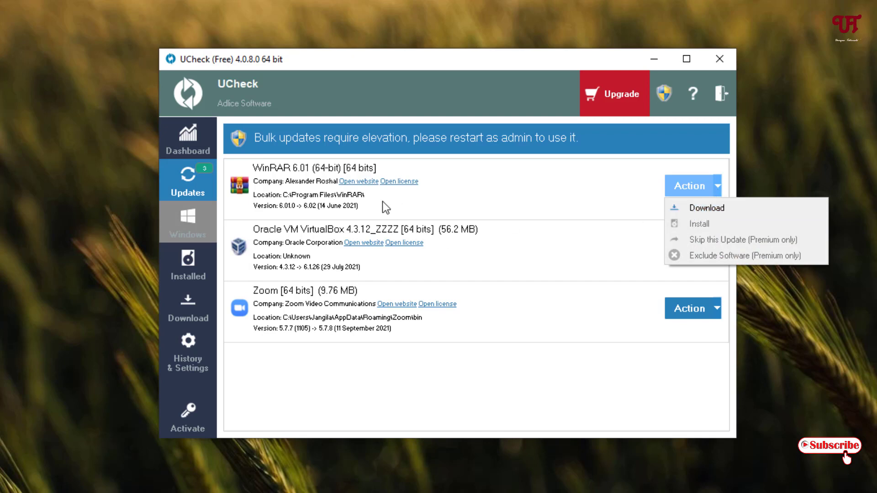
{"action": "left_click", "coordinate": [557, 189]}
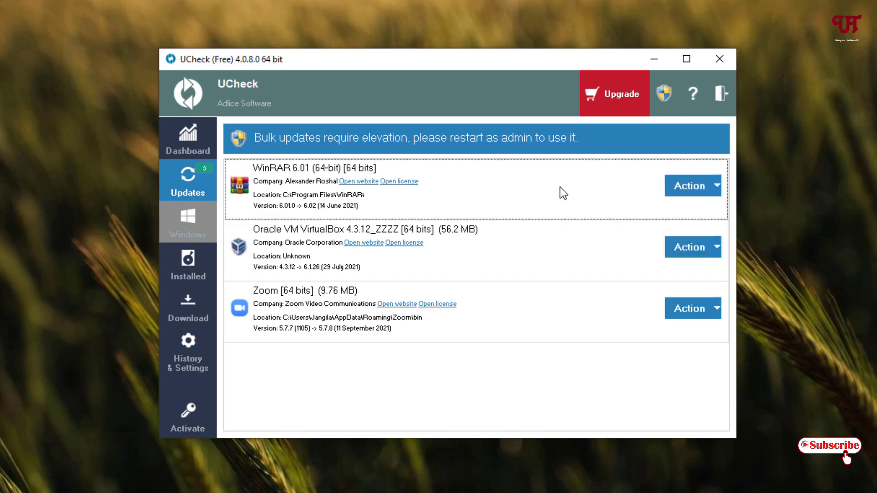
{"action": "left_click", "coordinate": [719, 187]}
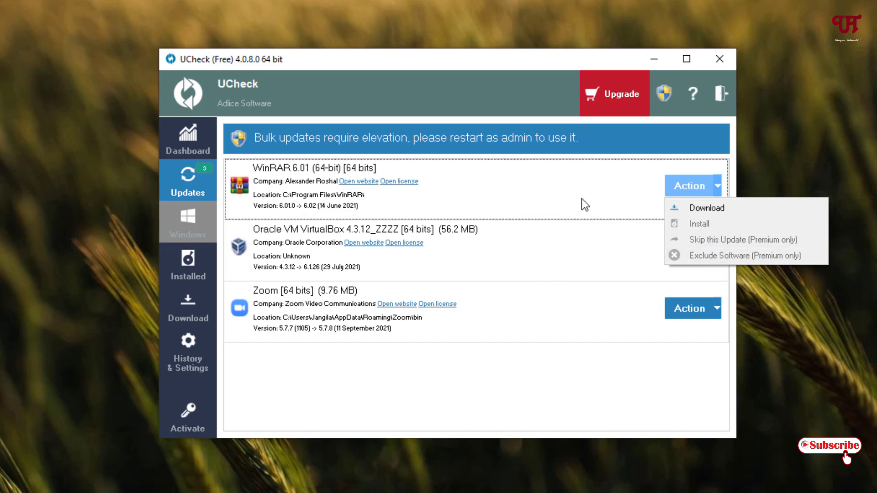
{"action": "left_click", "coordinate": [707, 210]}
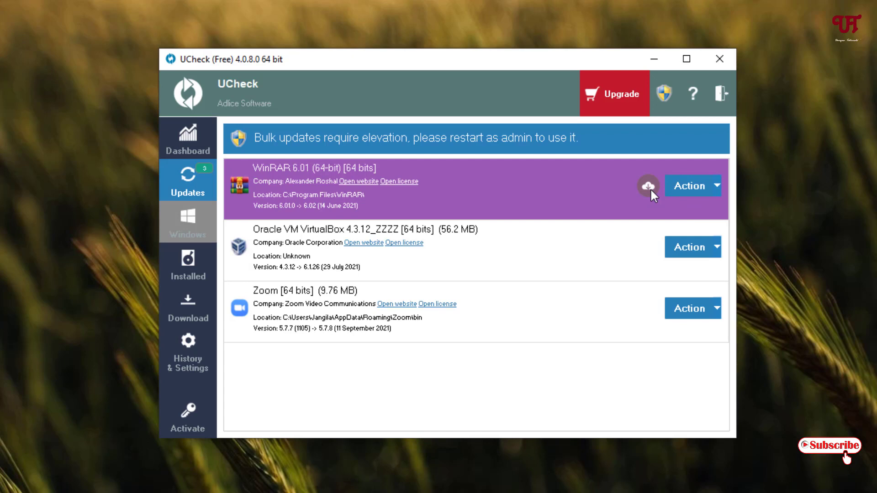
- Start installing the downloaded WinRAR 6.02 update
{"action": "left_click", "coordinate": [719, 190]}
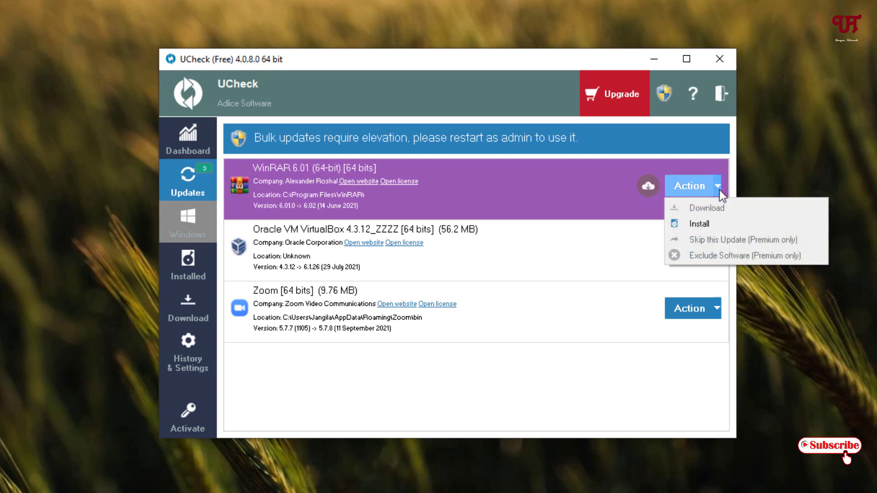
{"action": "left_click", "coordinate": [700, 224]}
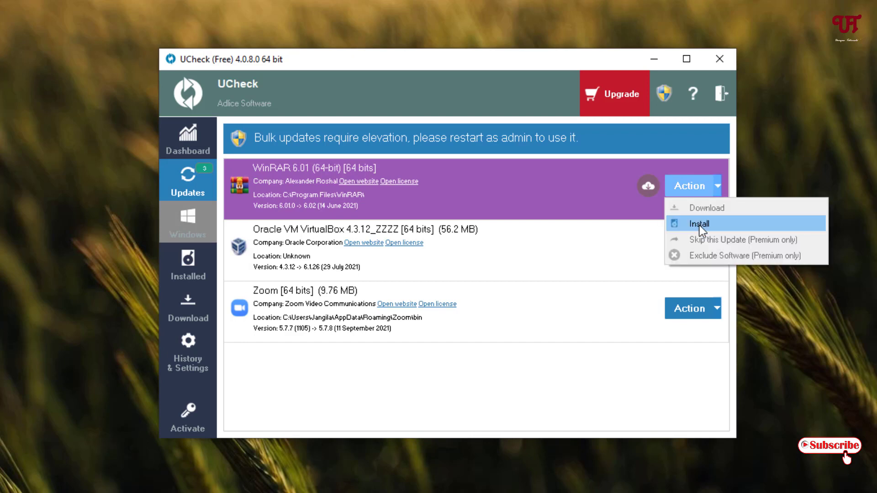
{"action": "left_click", "coordinate": [700, 224]}
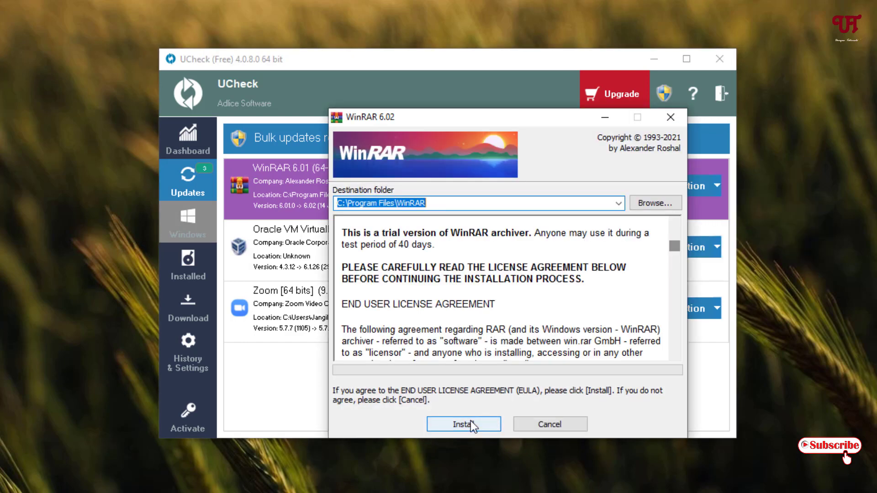
- Install WinRAR 6.02 into C:\Program Files\WinRAR, dismiss its integration options, and close UCheck
{"action": "left_click", "coordinate": [471, 421]}
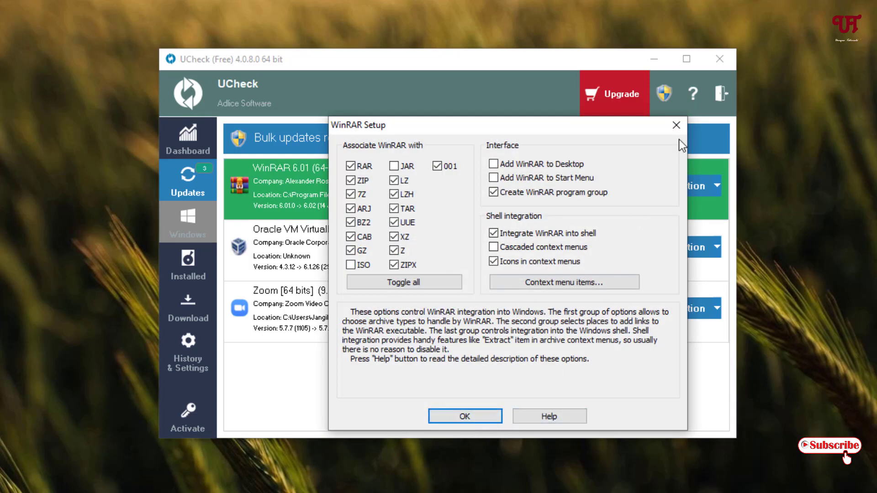
{"action": "left_click", "coordinate": [677, 126]}
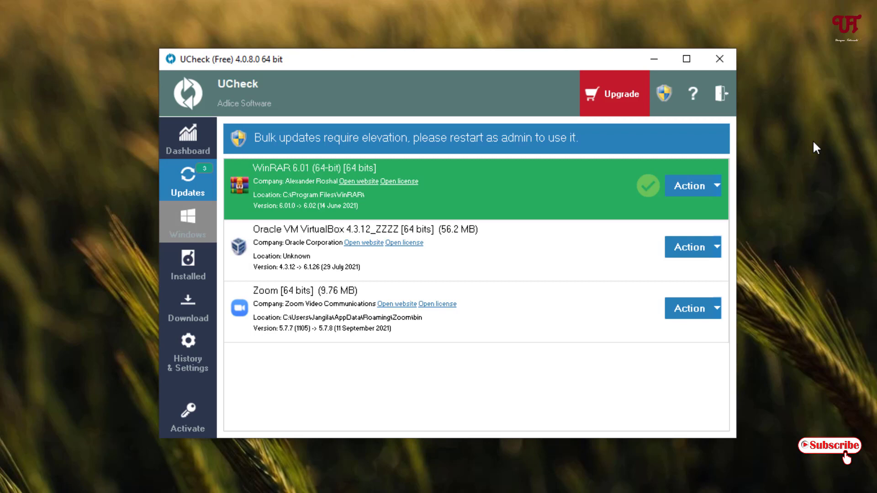
{"action": "left_click", "coordinate": [728, 62]}
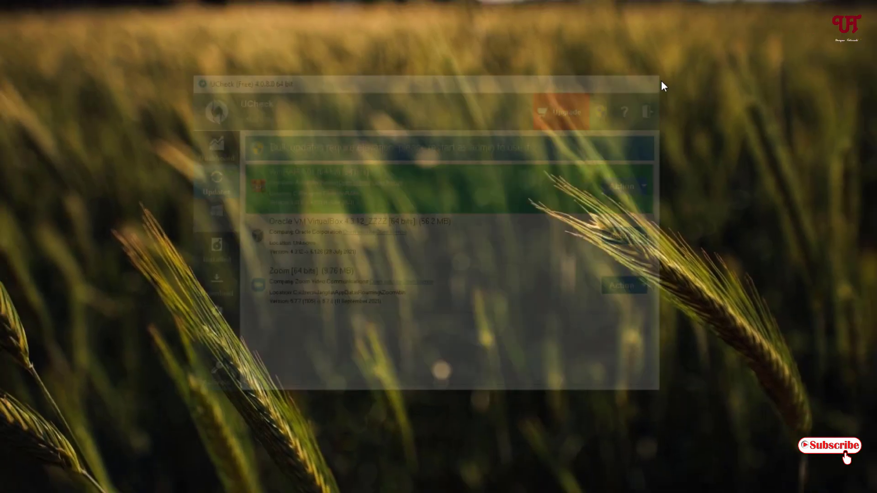